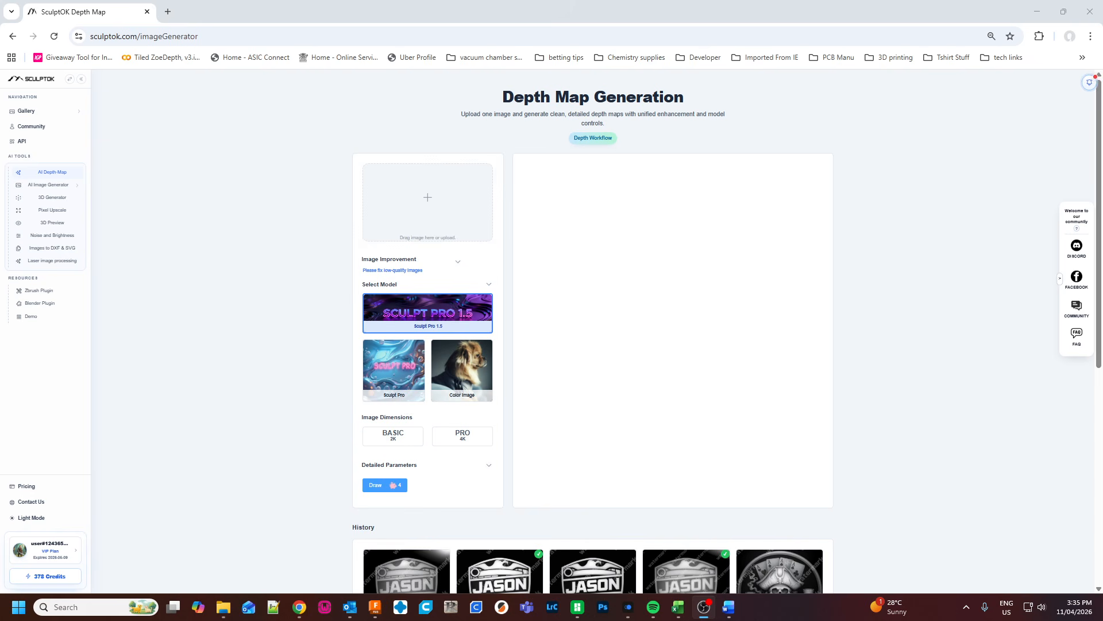
- Upload the spaceship coin image and generate its depth maps with the Color Image model at Basic 1K dimensions
key("alt+Tab")
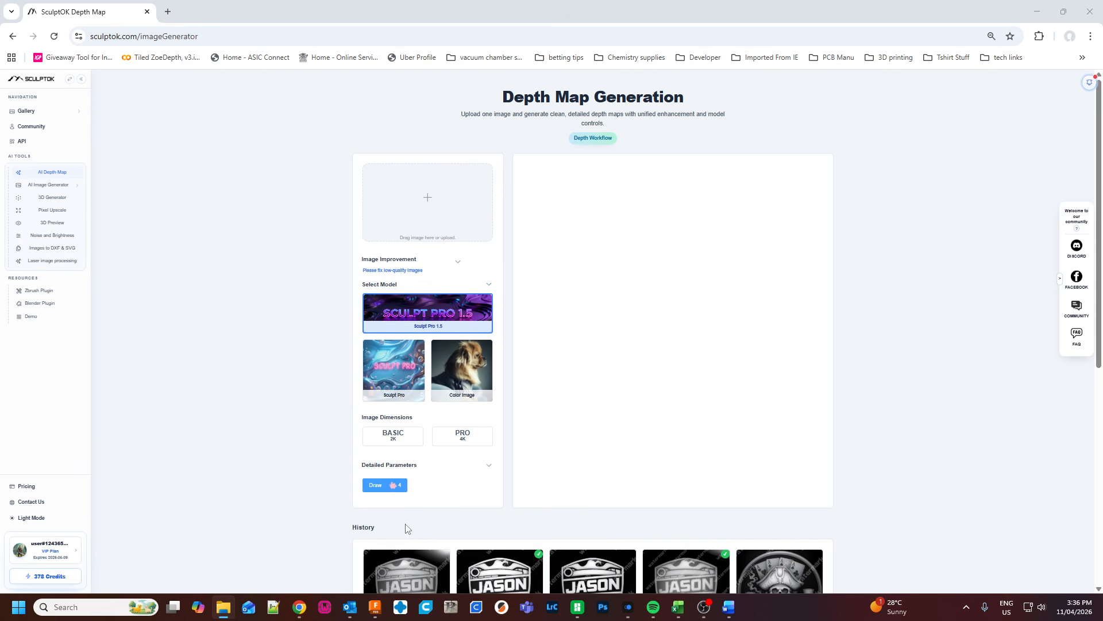
left_click(389, 435)
left_click(395, 381)
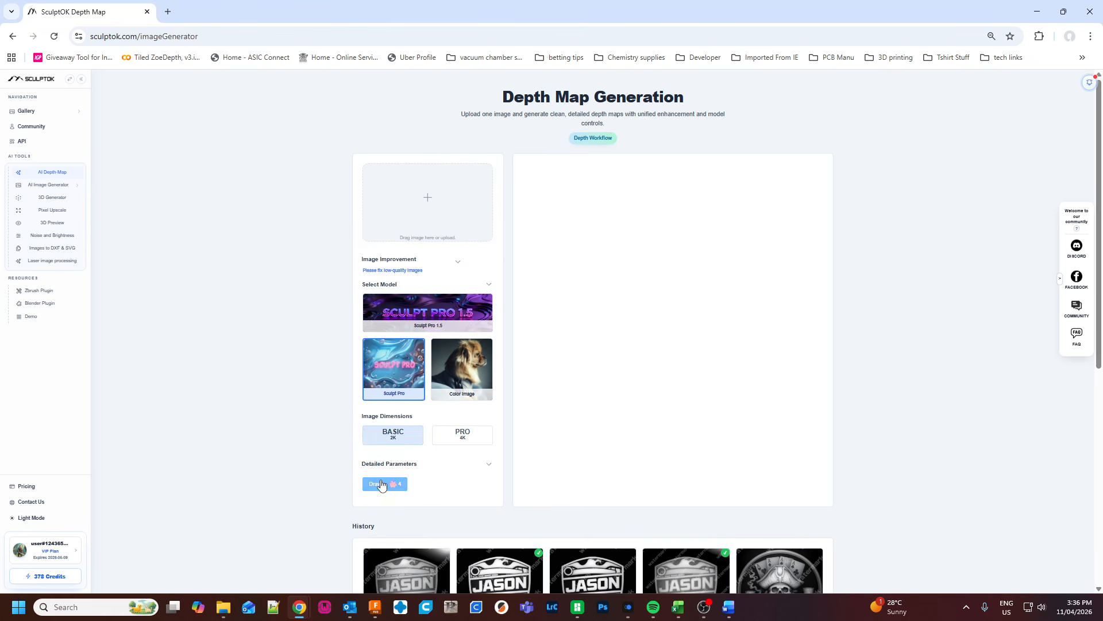
left_click(462, 372)
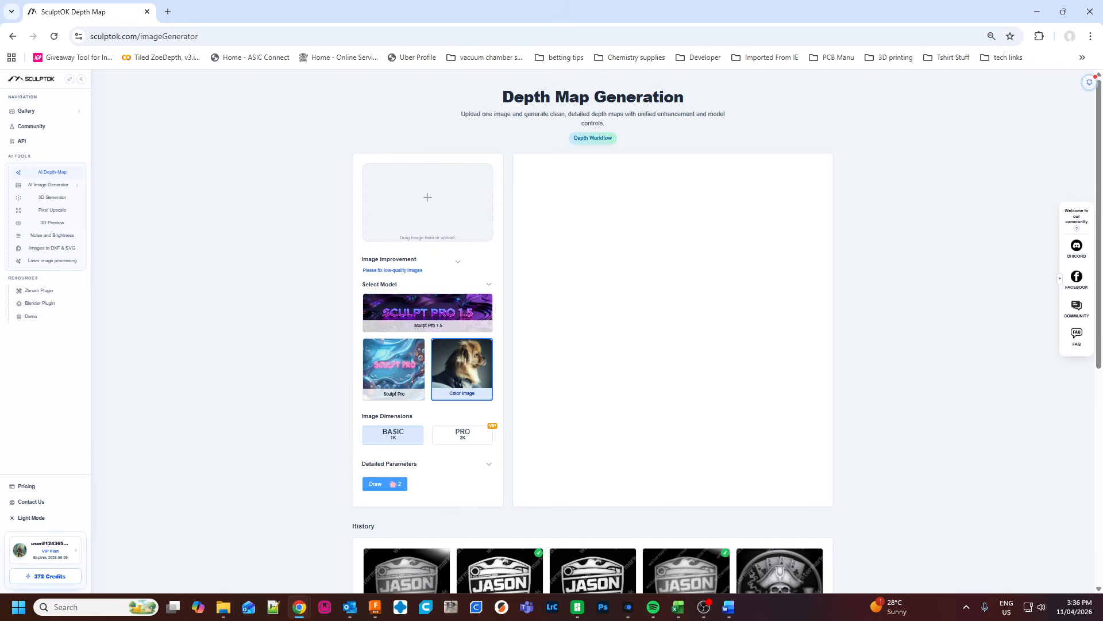
mouse_move(1056, 312)
left_mouse_down()
mouse_move(364, 266)
mouse_move(421, 228)
left_mouse_up()
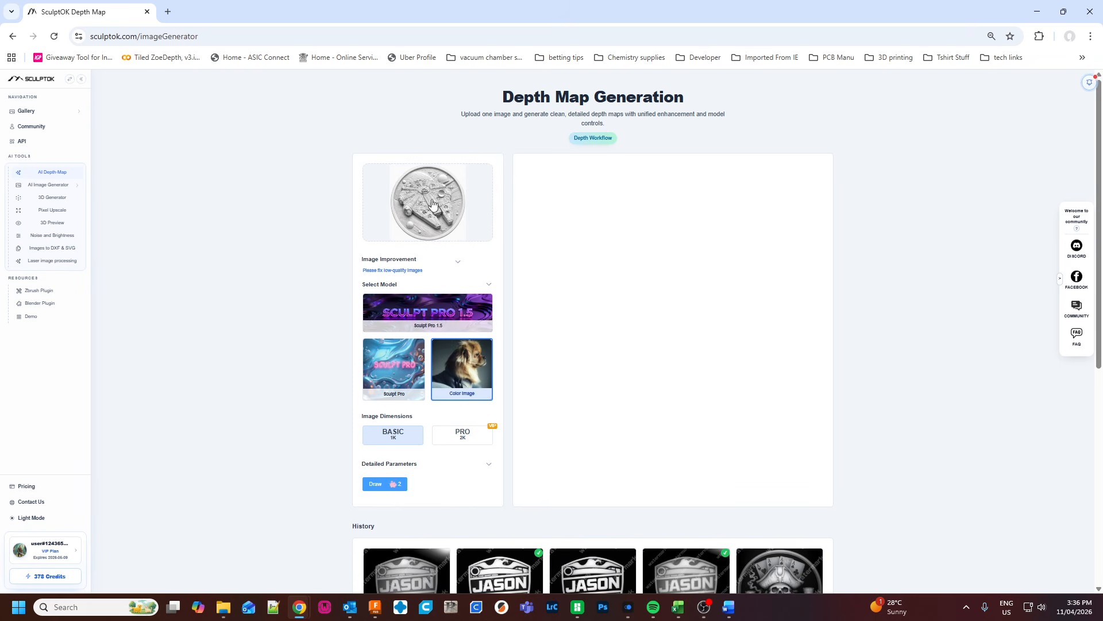
left_click(386, 484)
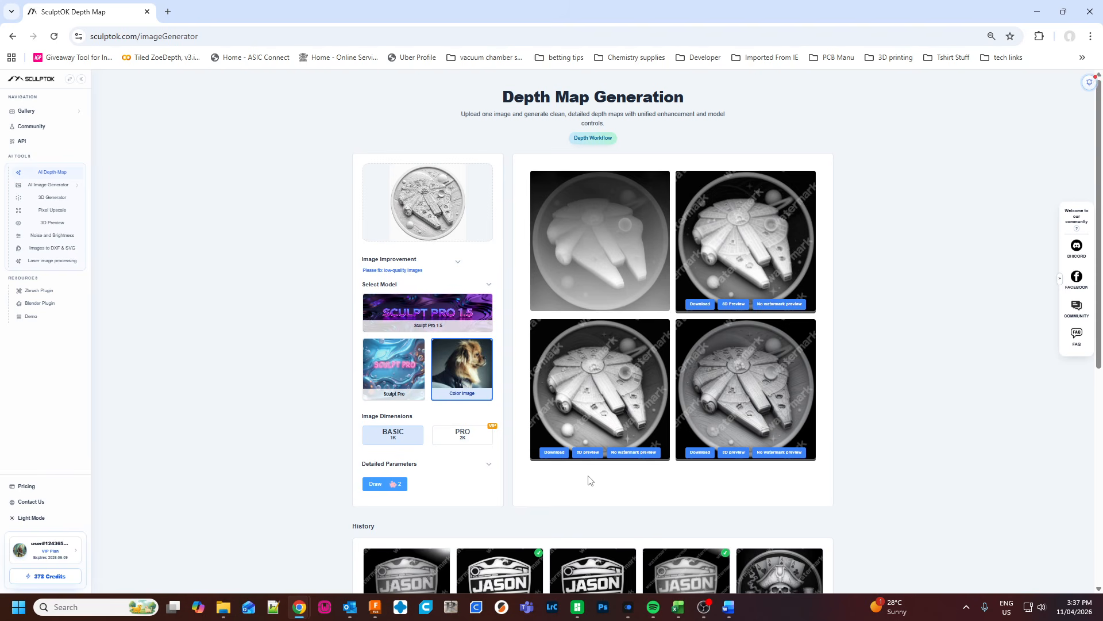
- Inspect the lower-left spaceship depth map as a 3D relief, zooming and rotating the model, and return to the generated results
left_click(588, 453)
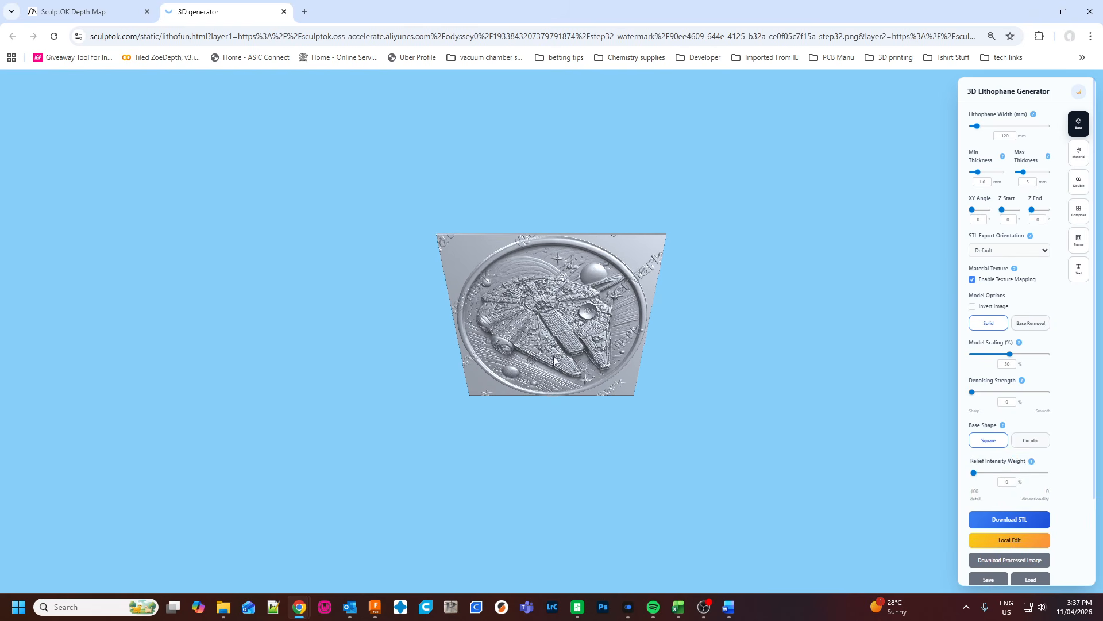
scroll(558, 349, "up", 5)
scroll(541, 343, "down", 5)
left_click_drag(531, 328, 532, 300)
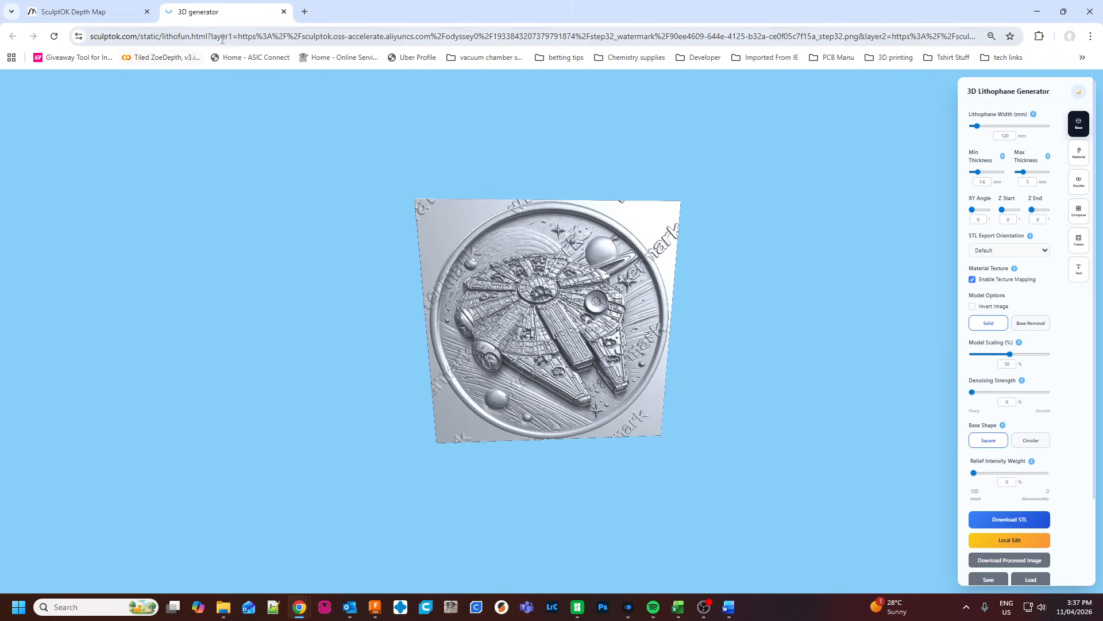
left_click(283, 12)
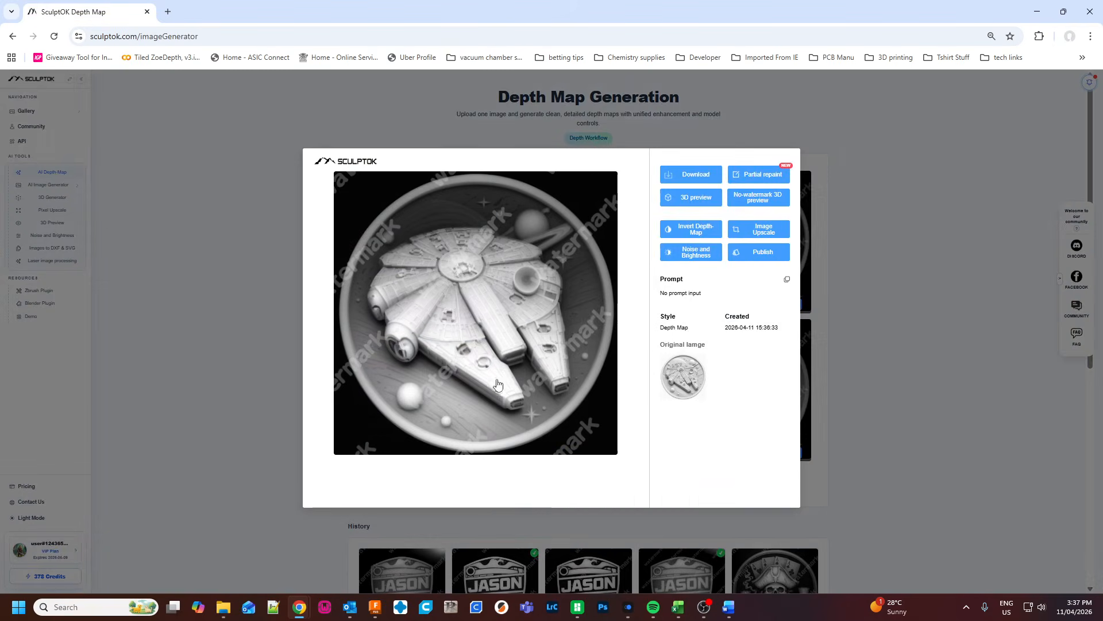
left_click(861, 340)
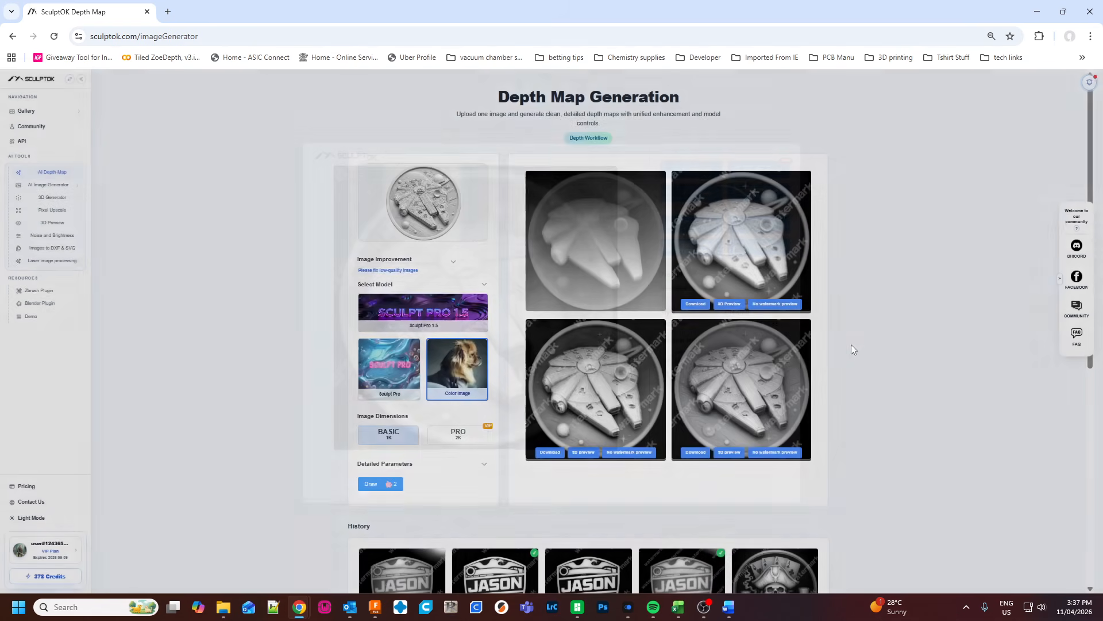
- Download the lower-left depth map without the watermark and check the saved PNG in the image viewer
left_click(552, 452)
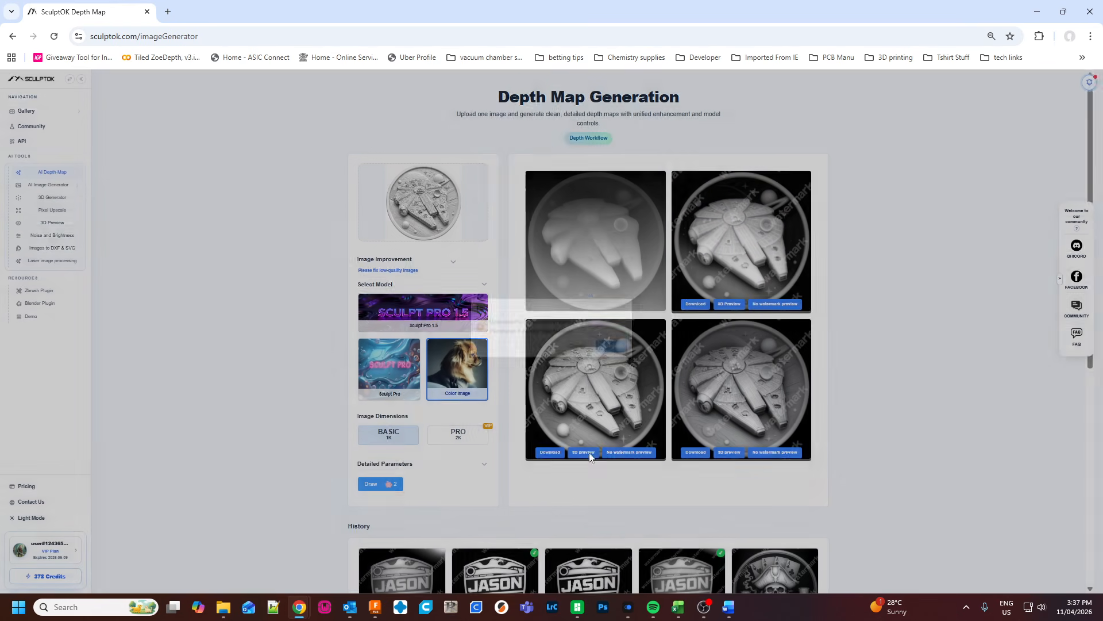
left_click(610, 351)
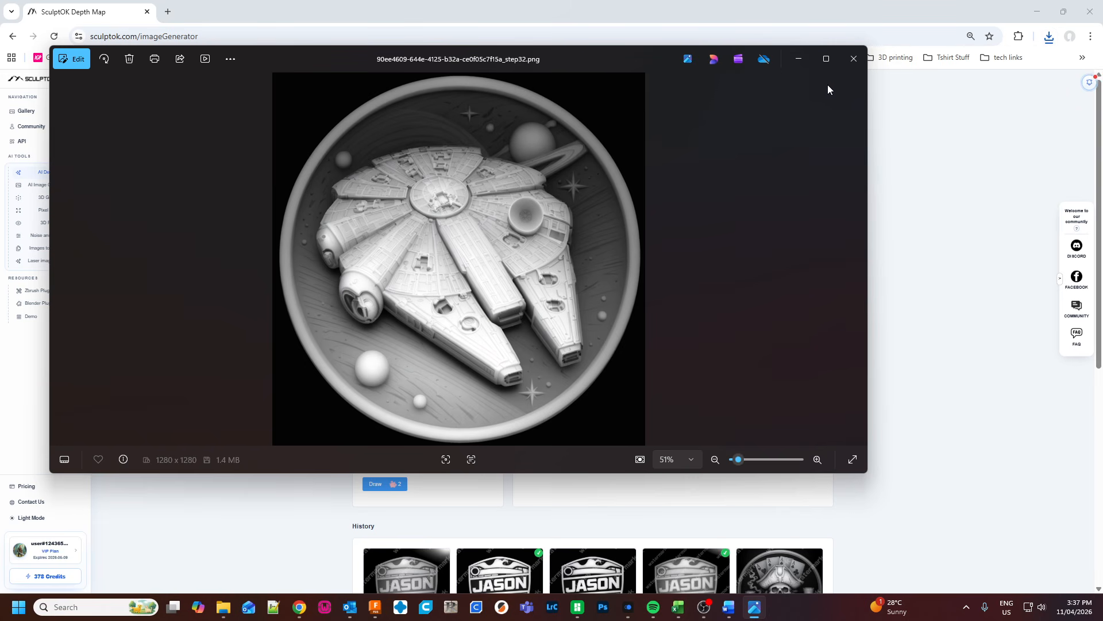
left_click(855, 60)
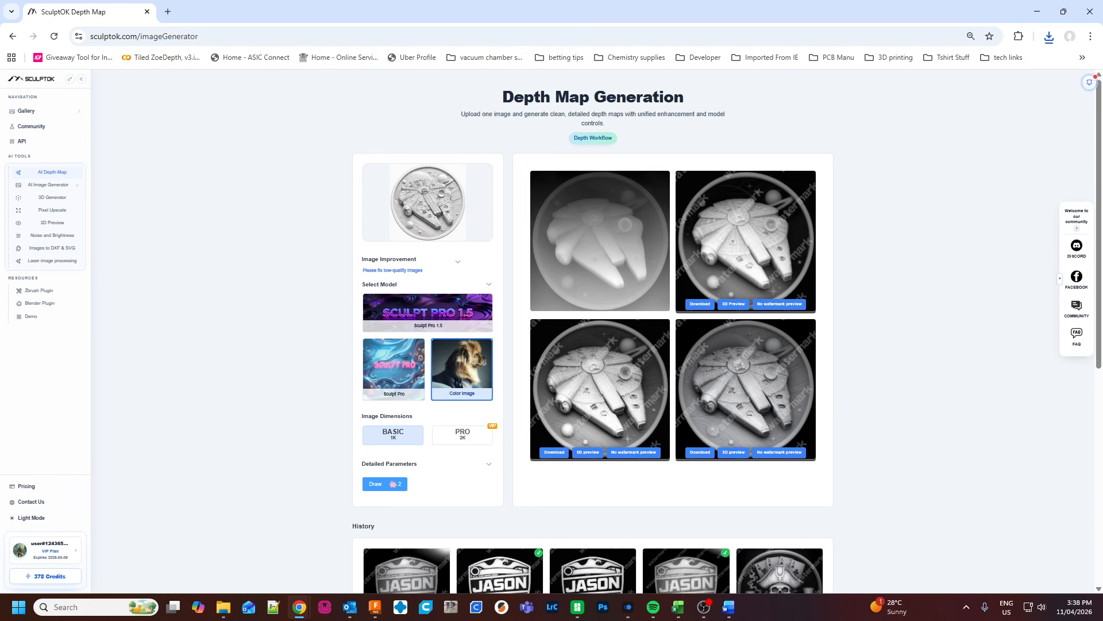
- Switch to Topaz Photo, clear the recent files and load the downloaded spaceship depth map
key("alt+Tab")
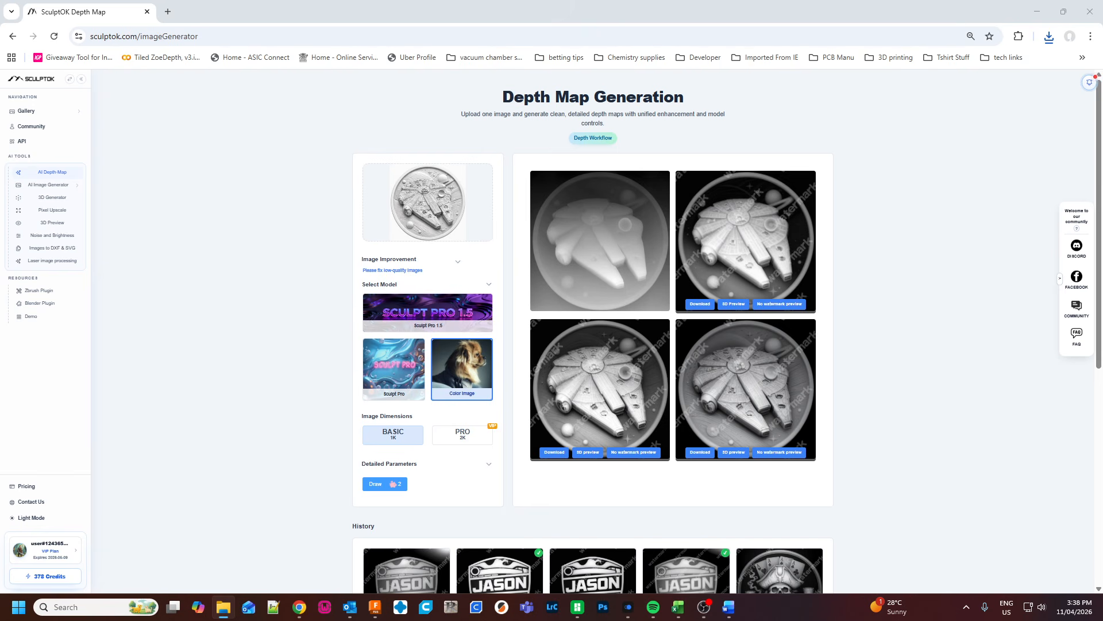
key("alt+Tab")
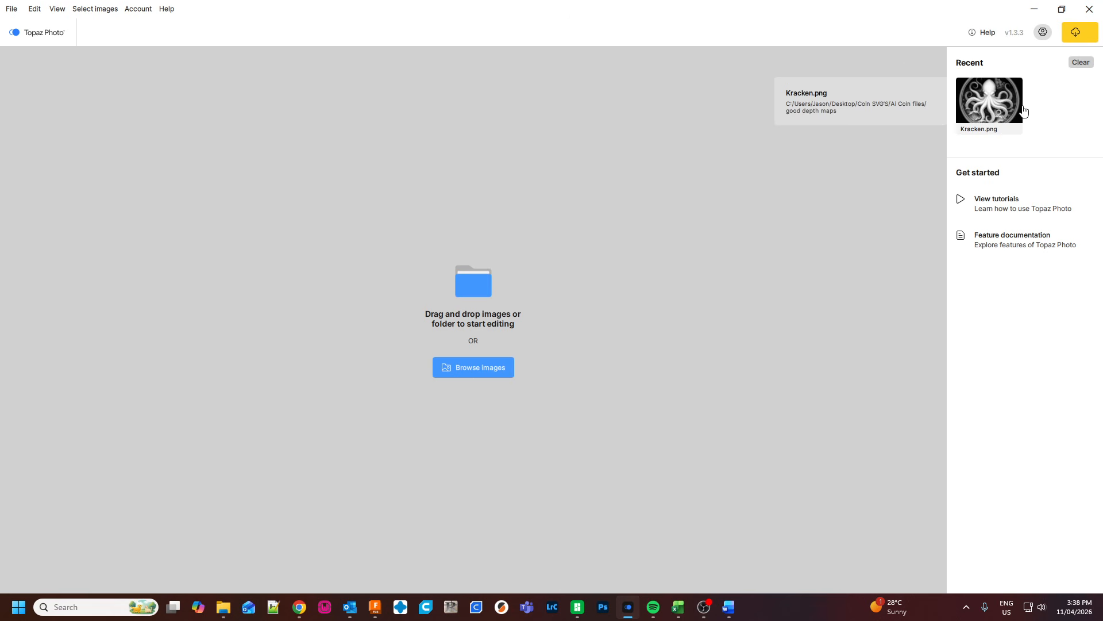
left_click(1082, 62)
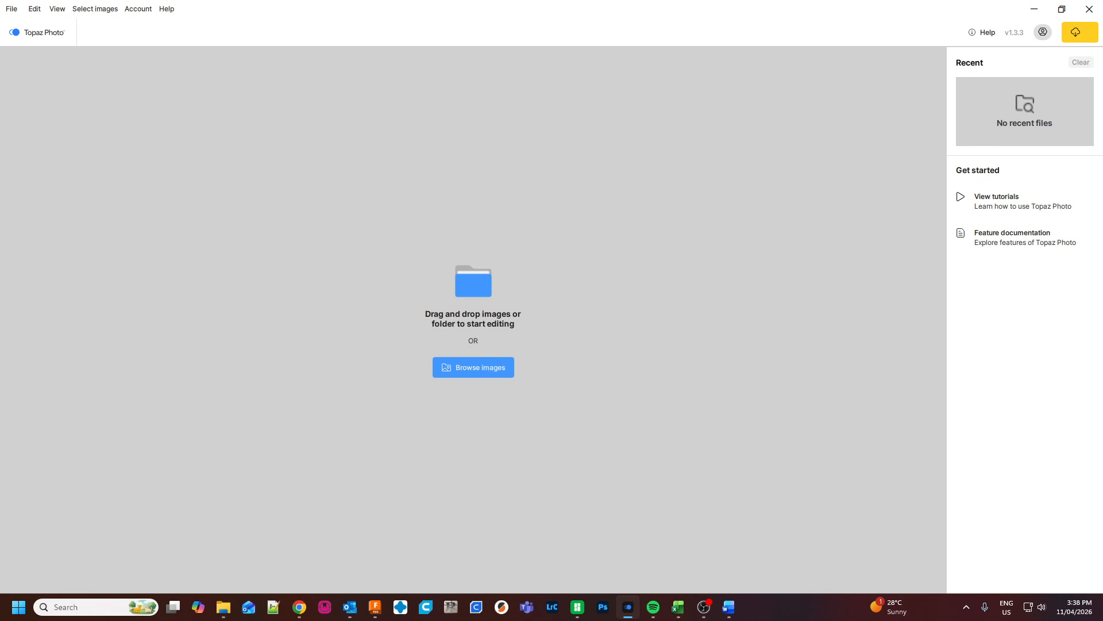
left_click_drag(831, 282, 747, 296)
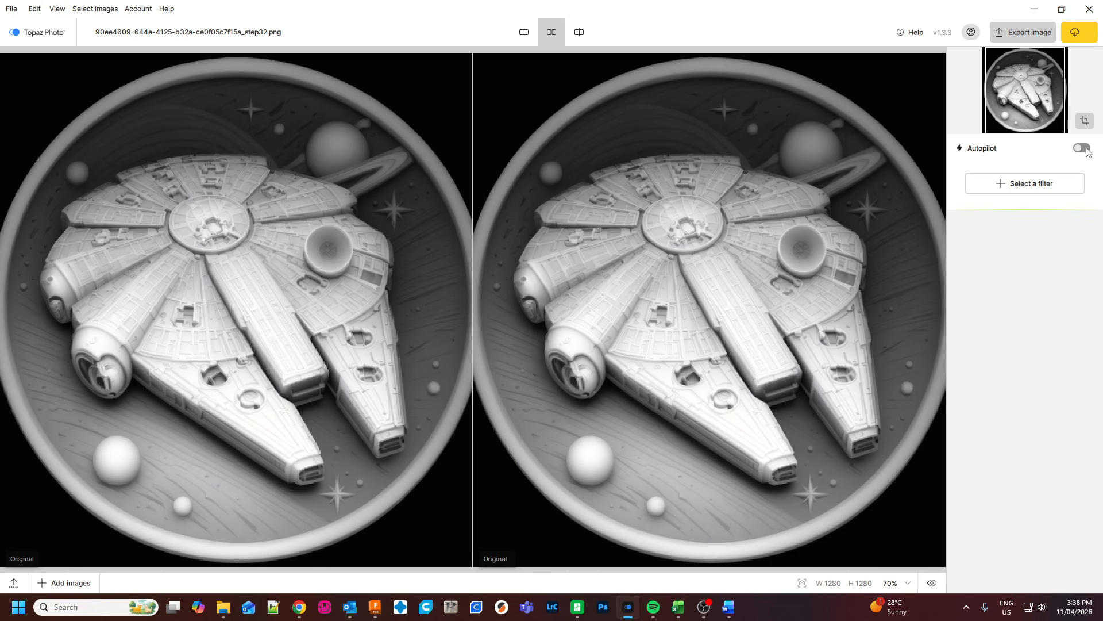
- Apply the Sharpen filter to the spaceship depth map and compare original and enhanced detail across the image in split view
left_click(1015, 189)
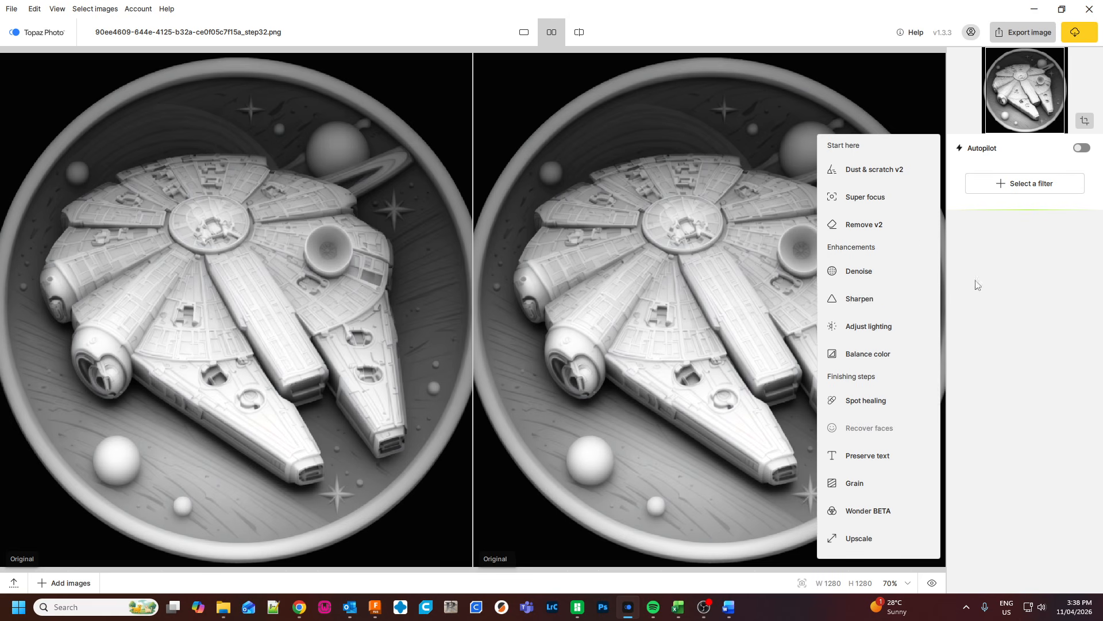
left_click(888, 299)
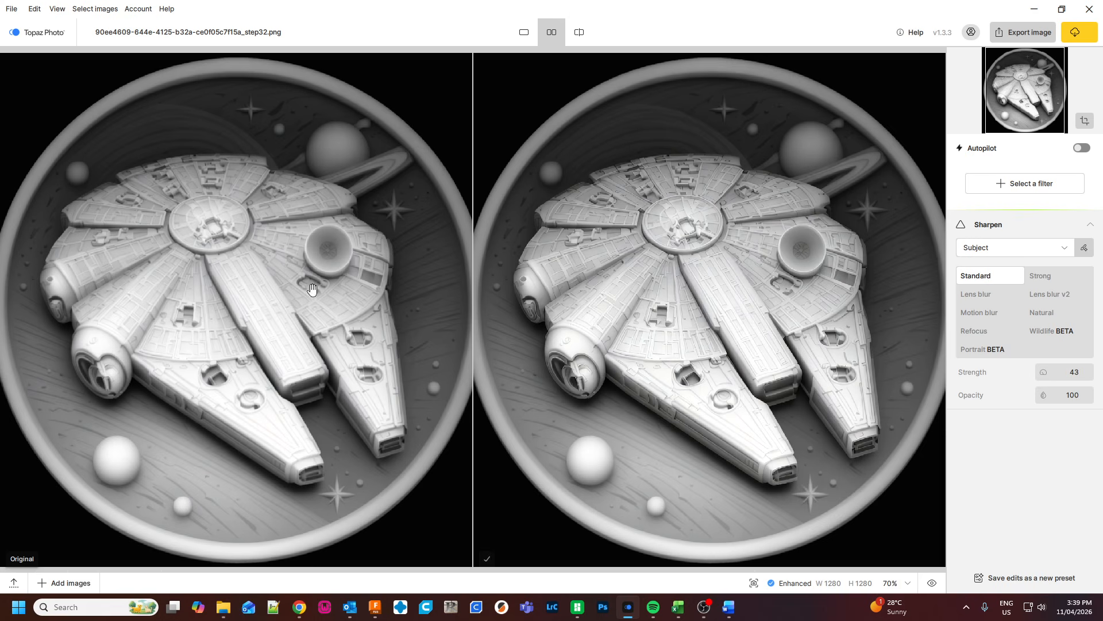
left_click(580, 32)
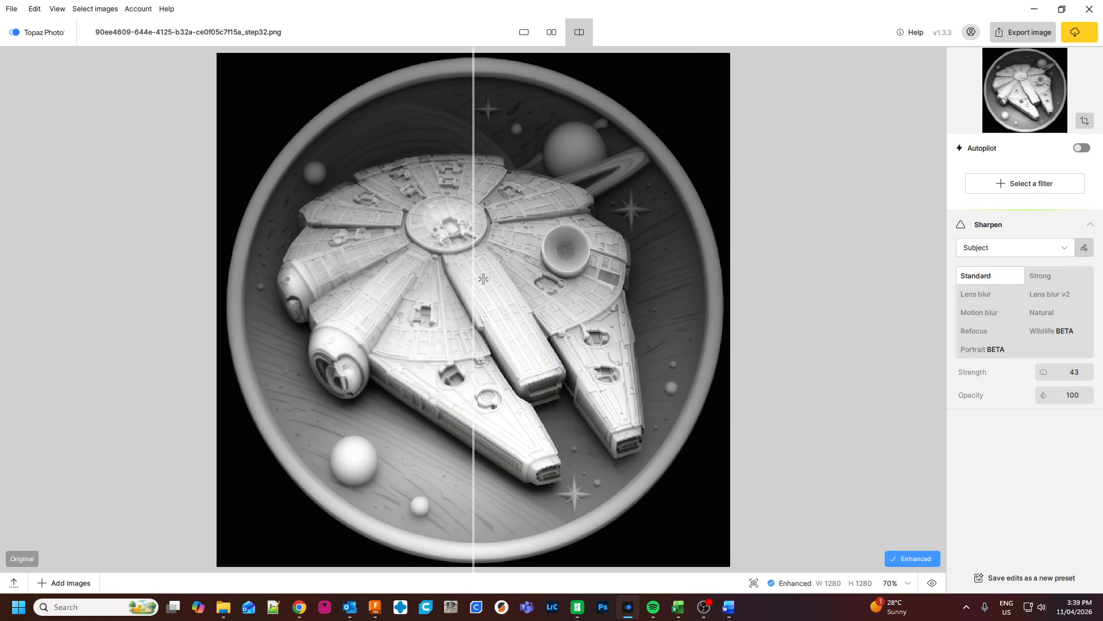
left_click_drag(476, 292, 457, 274)
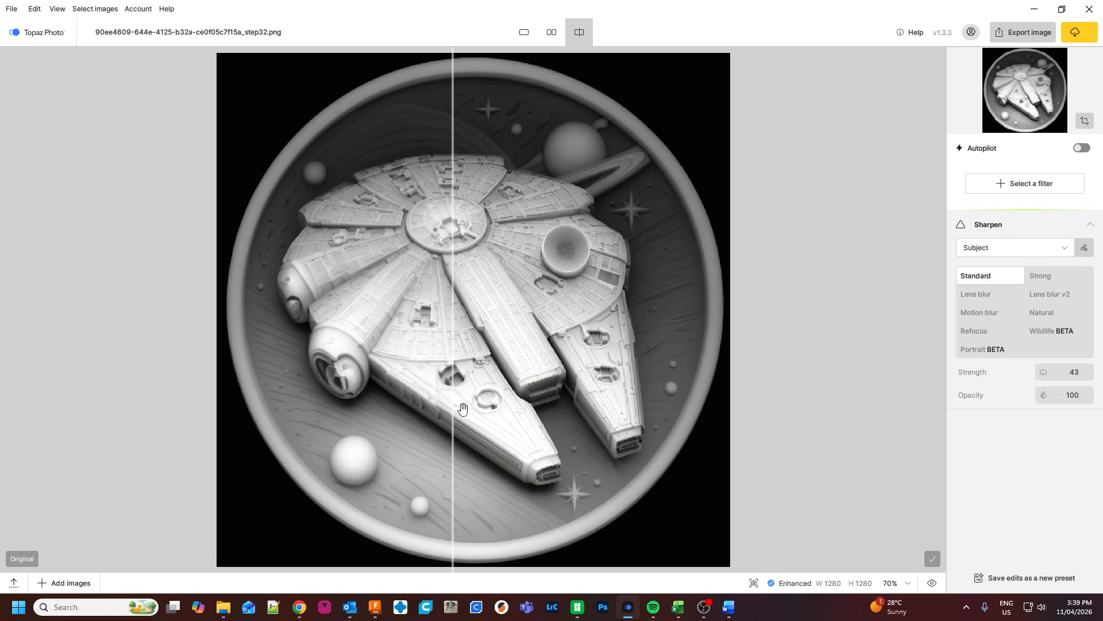
left_click_drag(454, 418, 356, 432)
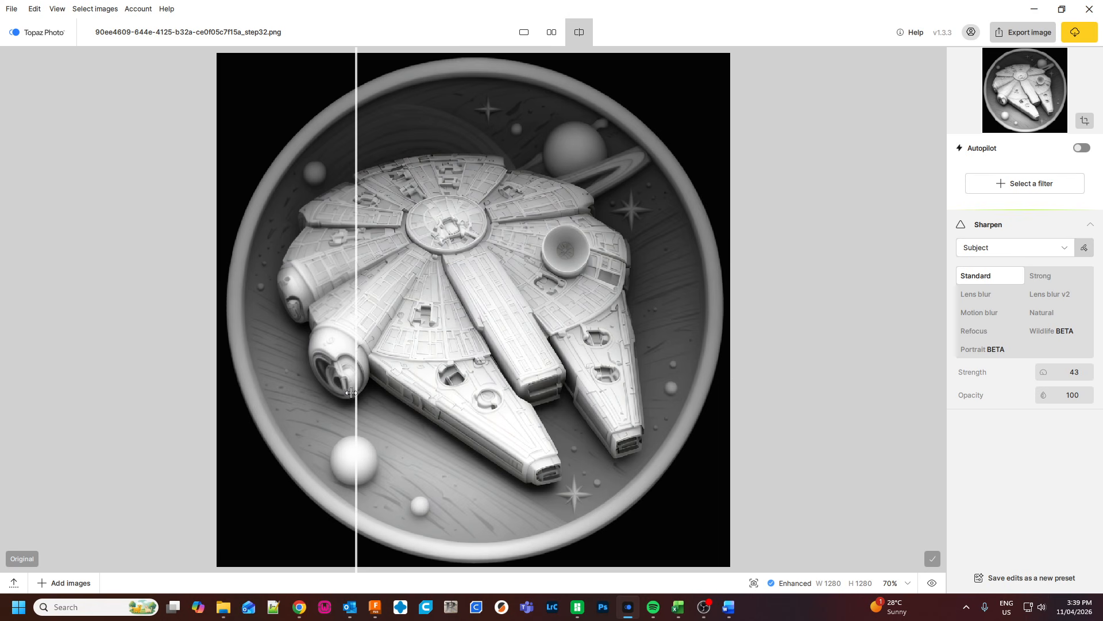
mouse_move(355, 394)
left_mouse_down()
mouse_move(339, 397)
mouse_move(352, 402)
left_mouse_up()
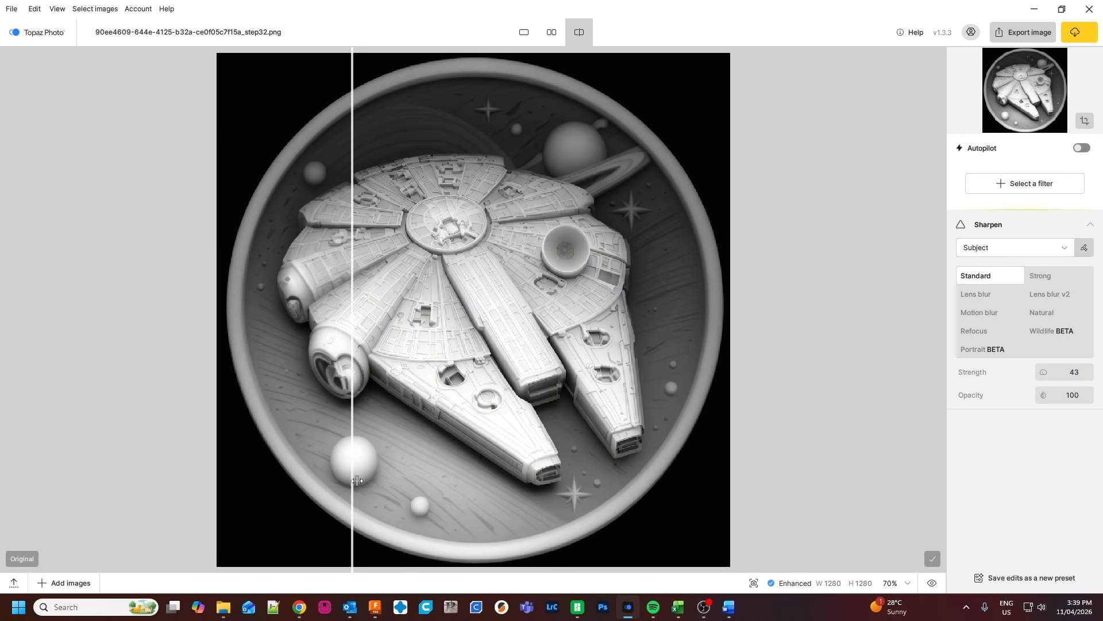
left_click_drag(348, 494, 464, 500)
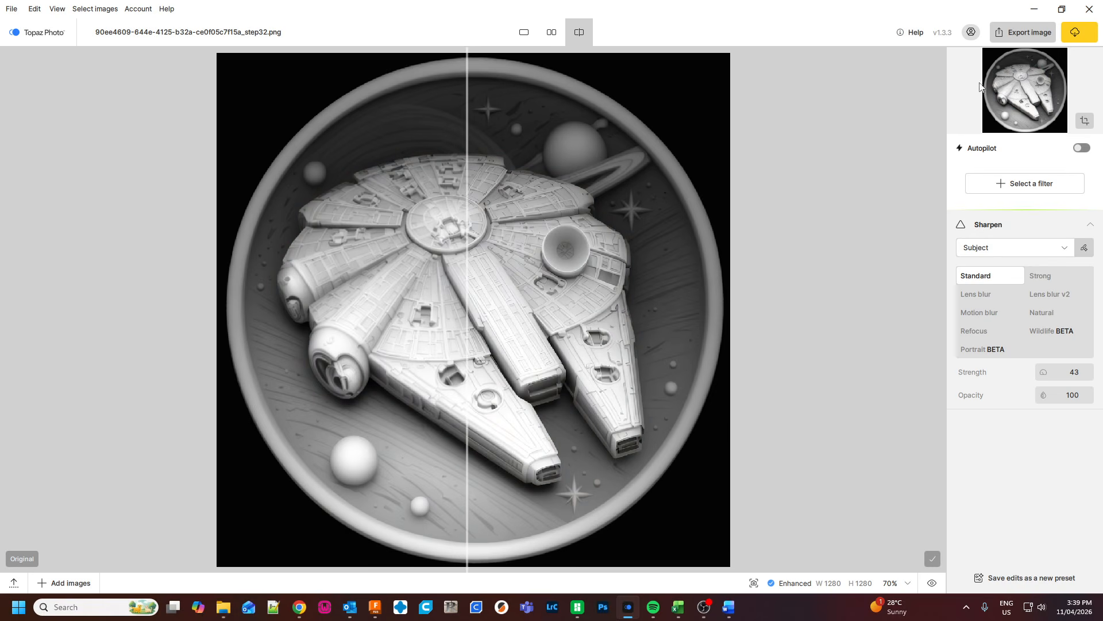
- Export the sharpened spaceship image to its original folder with the -topaz suffix and filter name, preserving the input format
left_click(1028, 35)
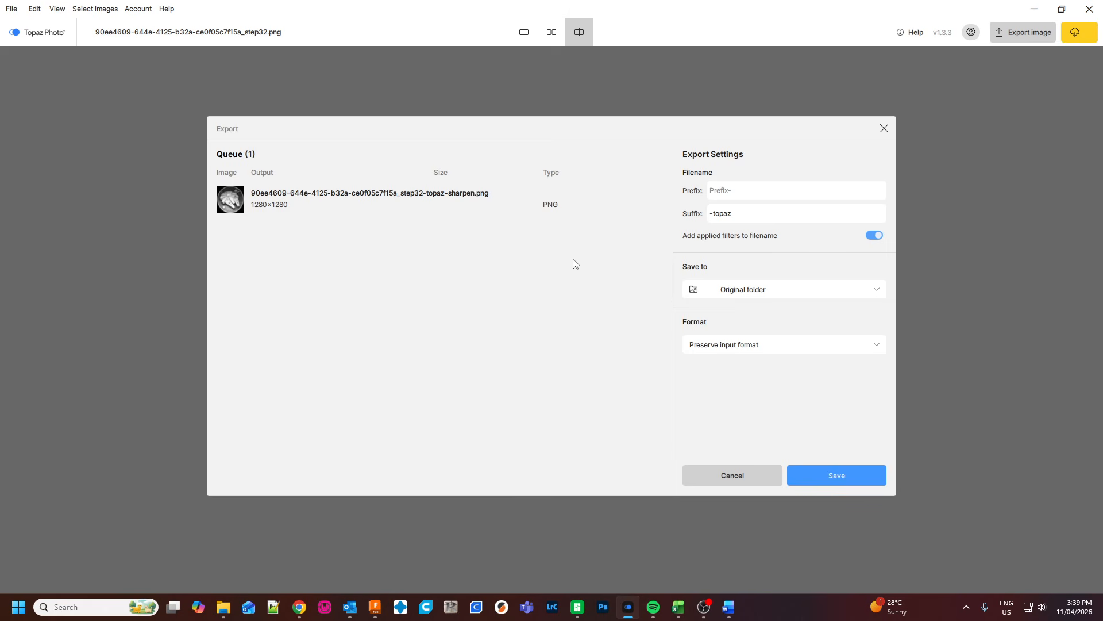
left_click(837, 475)
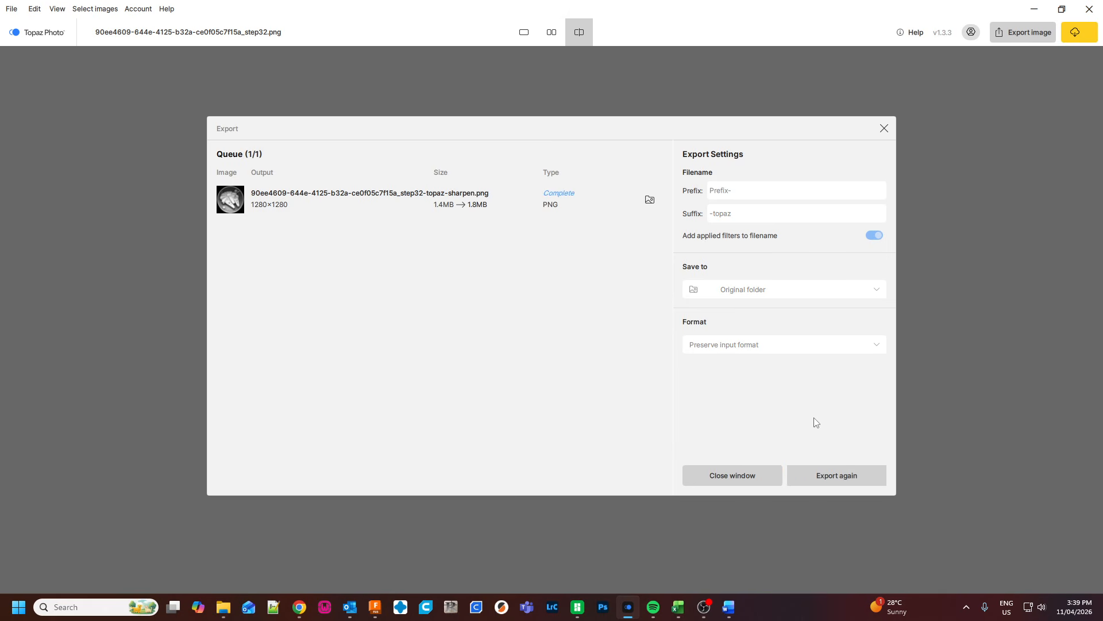
left_click(884, 128)
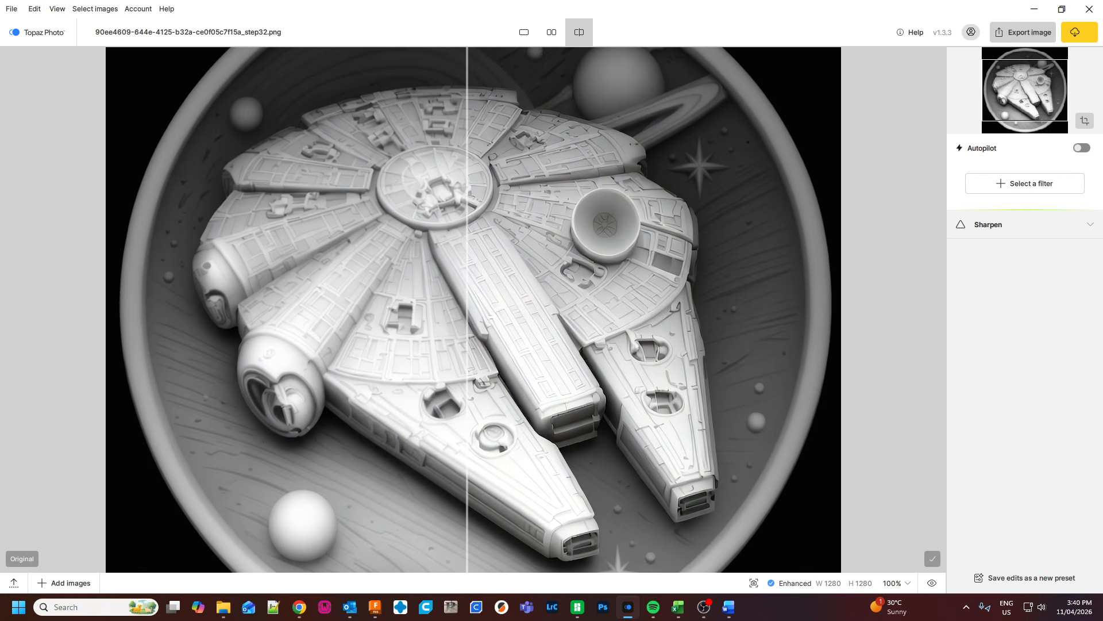
- Add Kracken.png to the open images and show it in the side-by-side comparison view
key("alt+Tab")
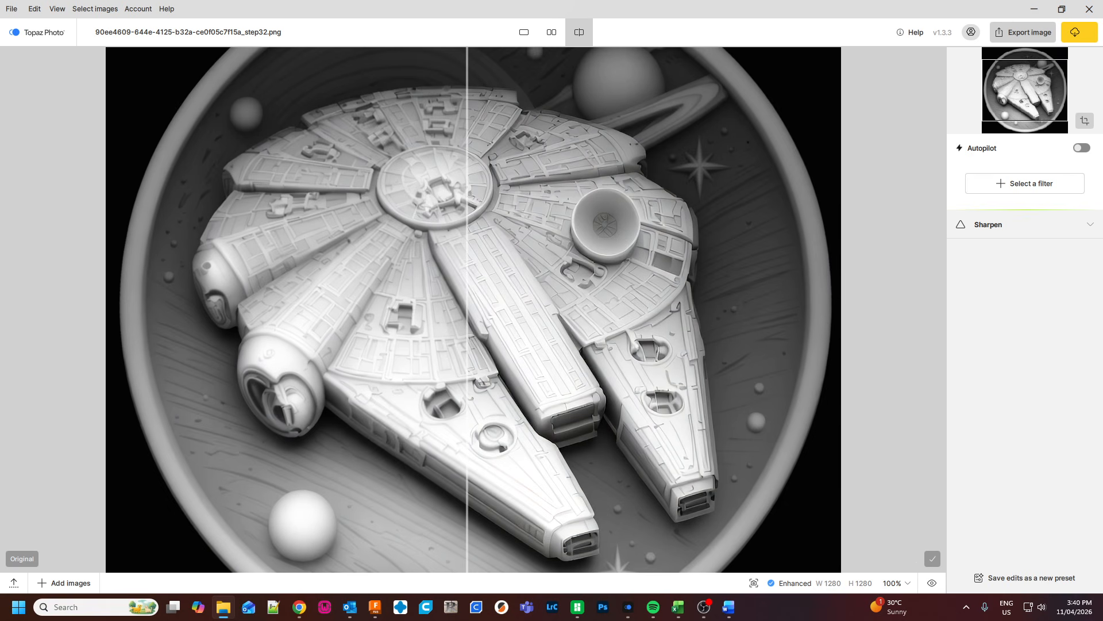
left_click_drag(1102, 273, 695, 310)
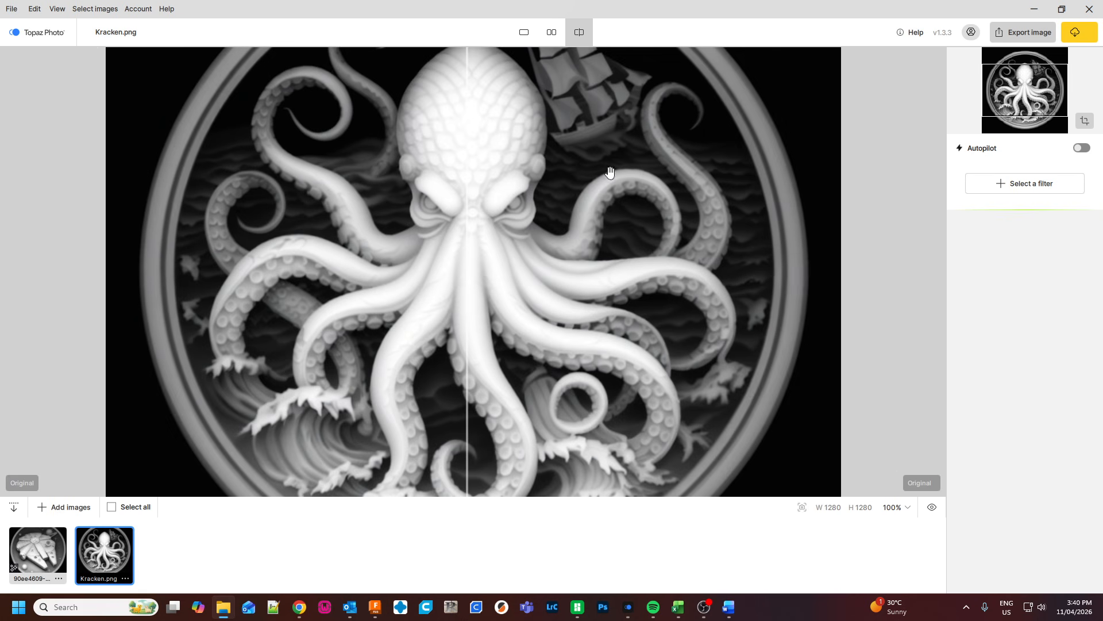
left_click(557, 31)
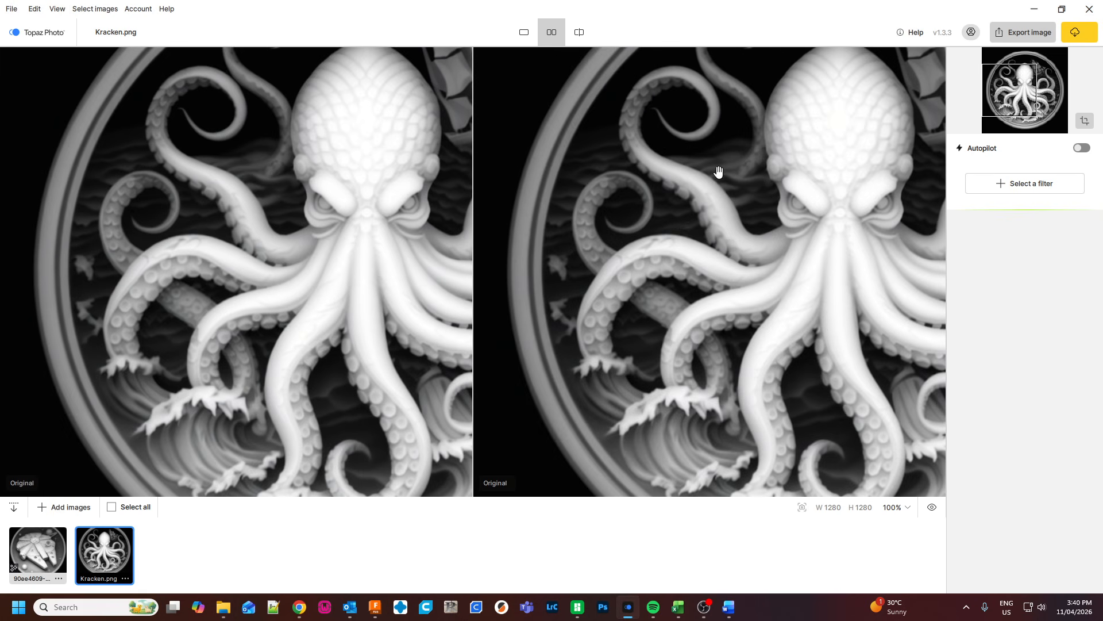
- Apply the Sharpen filter to Kracken.png and compare the result with the original in split, single and side-by-side views
left_click(1011, 185)
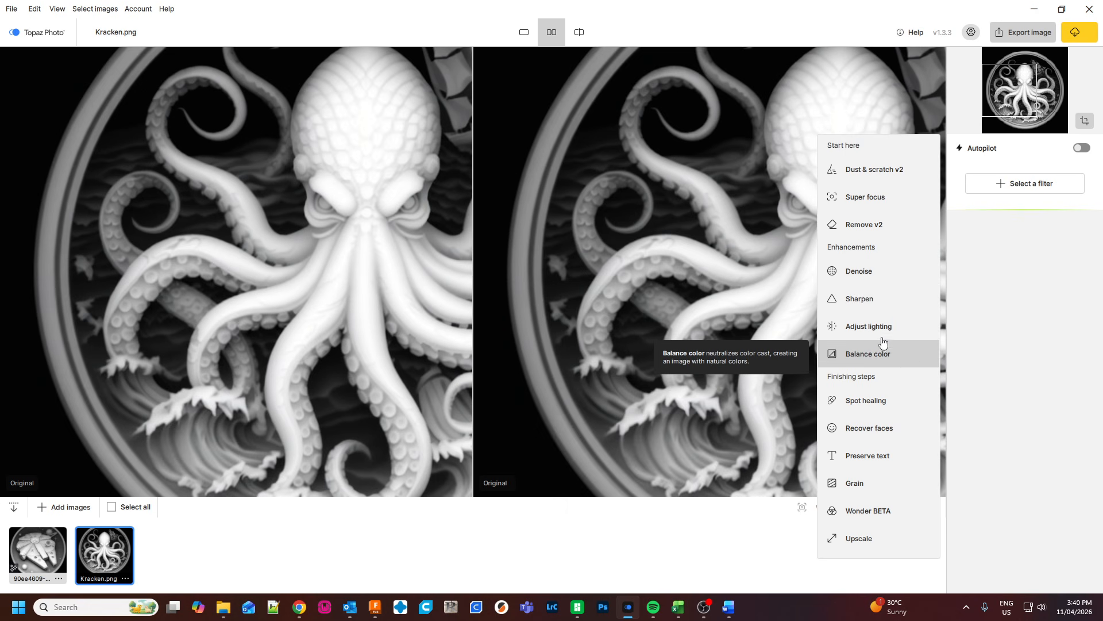
left_click(887, 300)
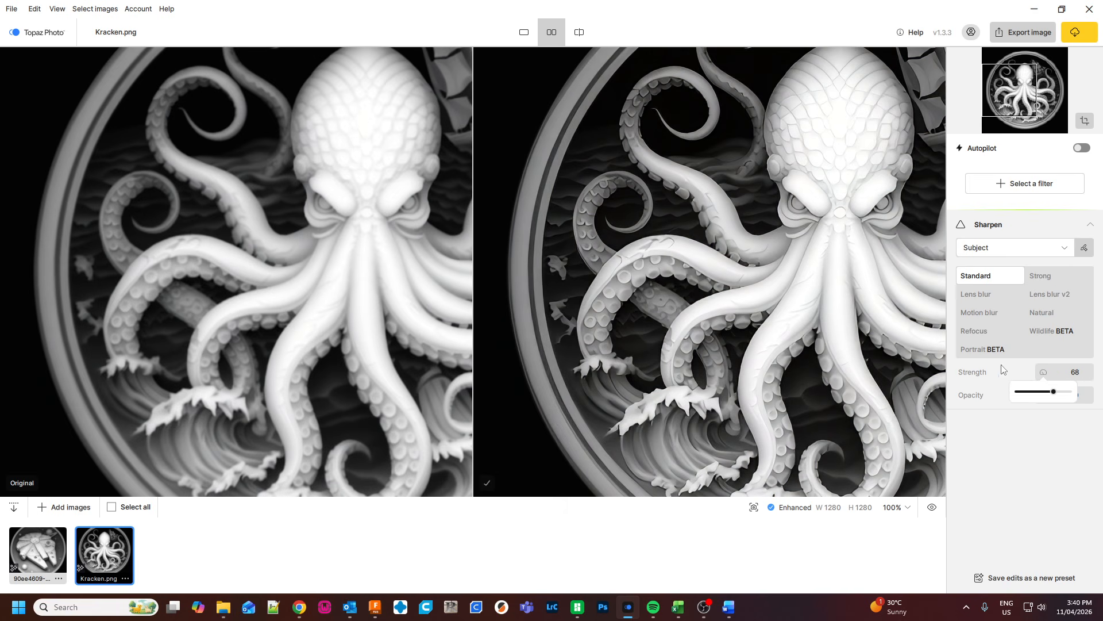
left_click(583, 41)
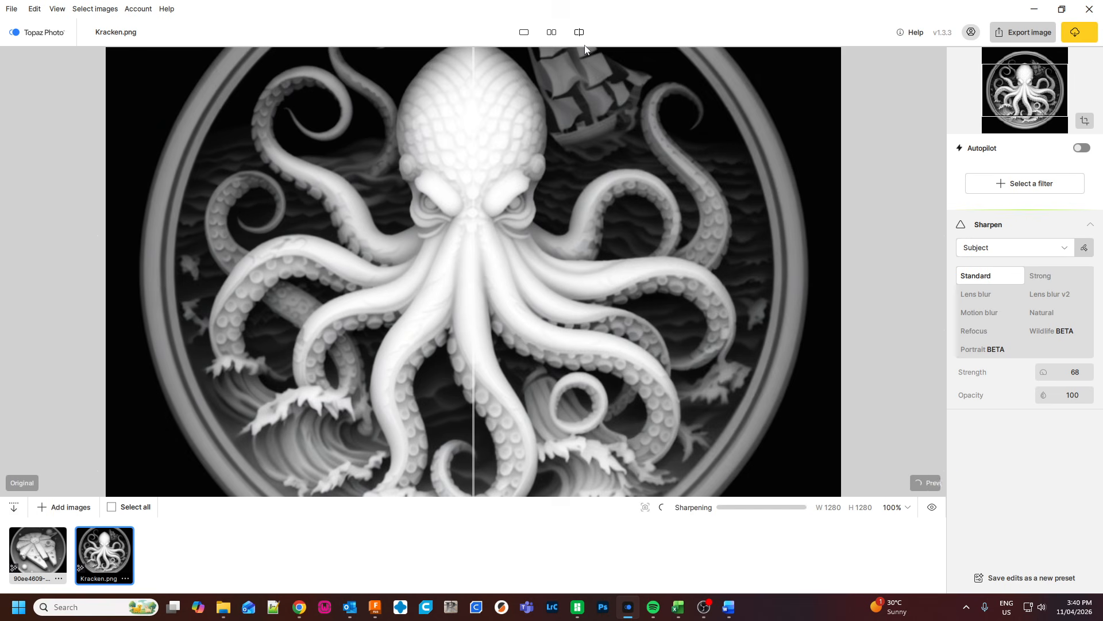
mouse_move(474, 349)
left_mouse_down()
mouse_move(527, 350)
mouse_move(295, 356)
mouse_move(466, 362)
mouse_move(287, 367)
mouse_move(433, 352)
mouse_move(475, 360)
left_mouse_up()
left_click(552, 32)
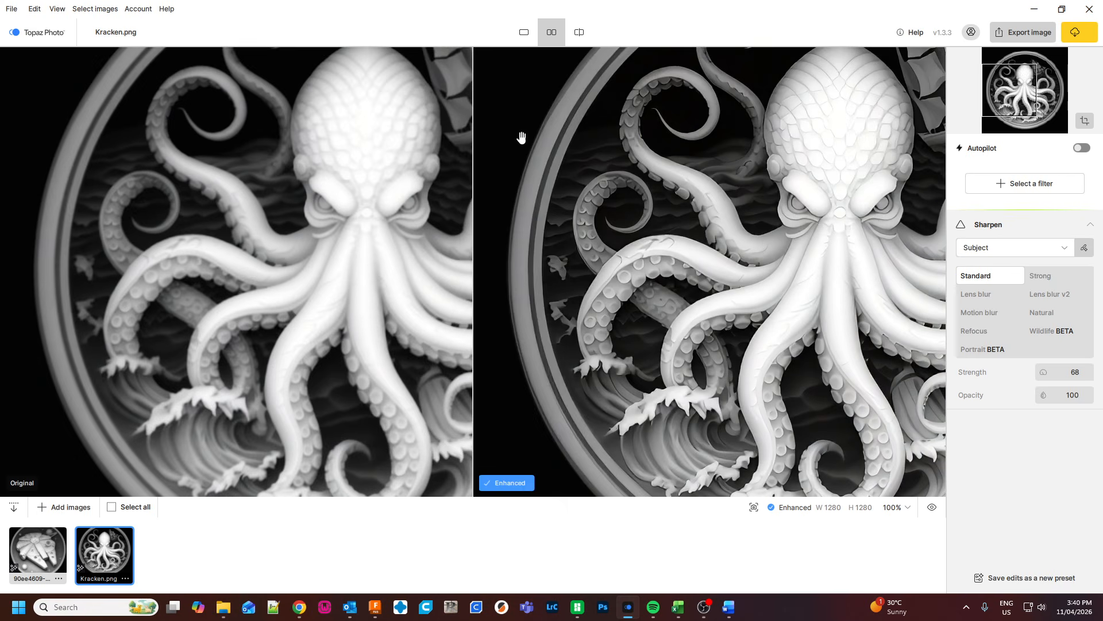
left_click(524, 32)
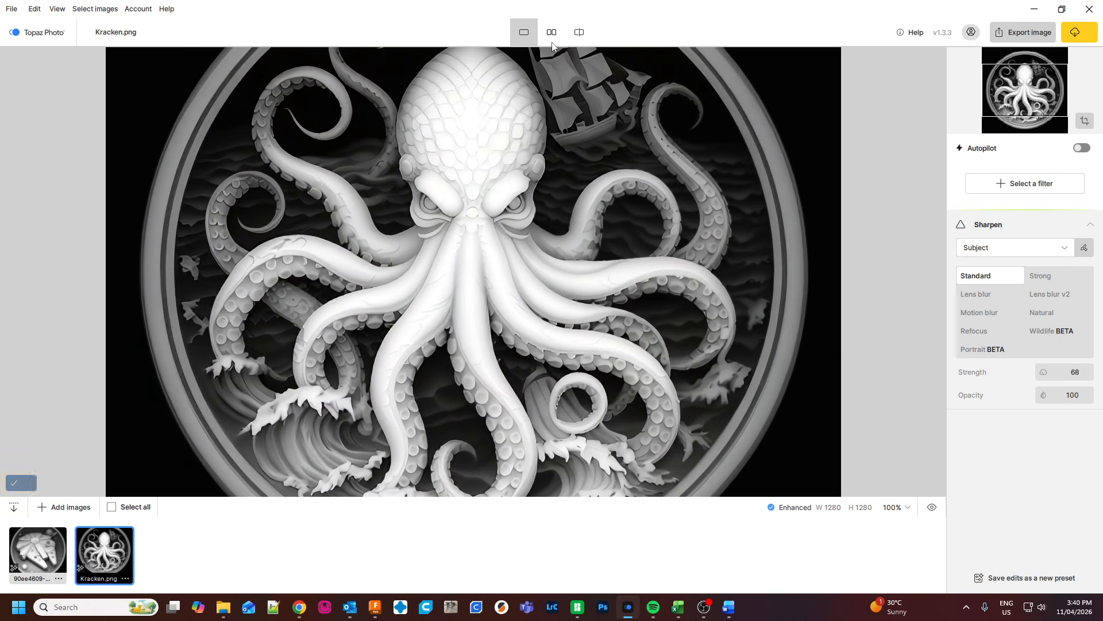
left_click(552, 32)
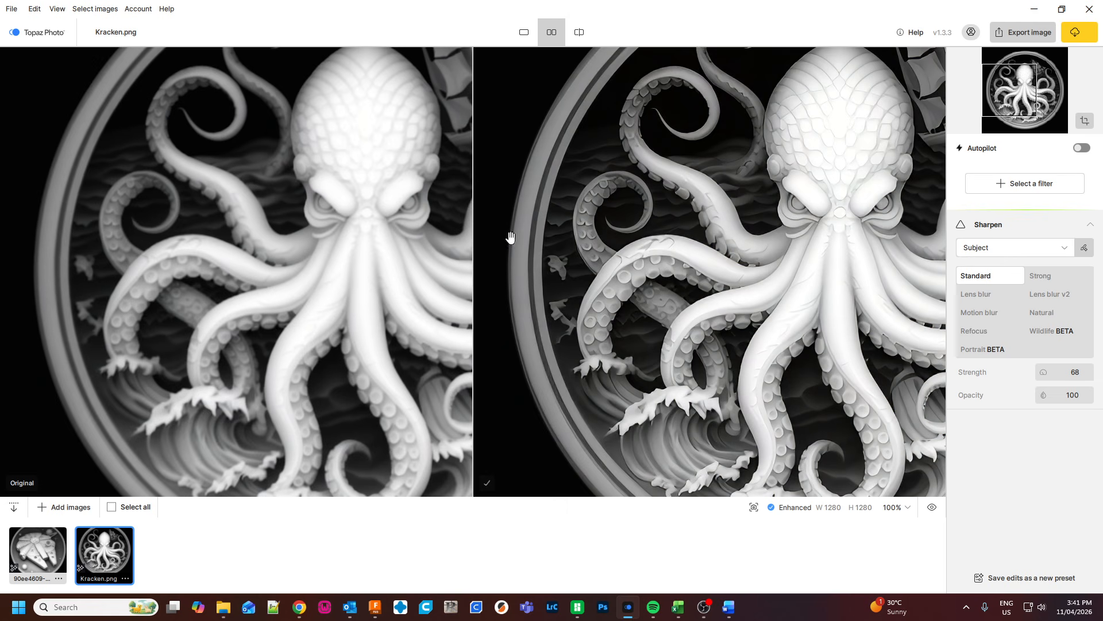
- Compare the original and sharpened Kracken.png around the octopus's head and tentacles in split view, and return to the side-by-side view
left_click(579, 31)
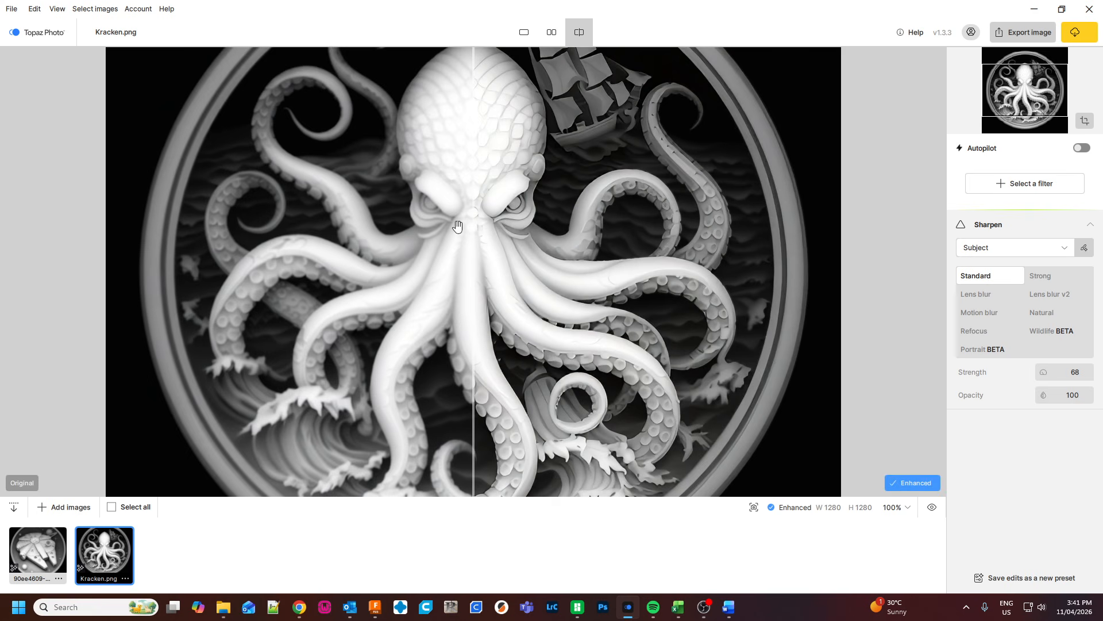
left_click_drag(475, 264, 499, 289)
left_click(551, 32)
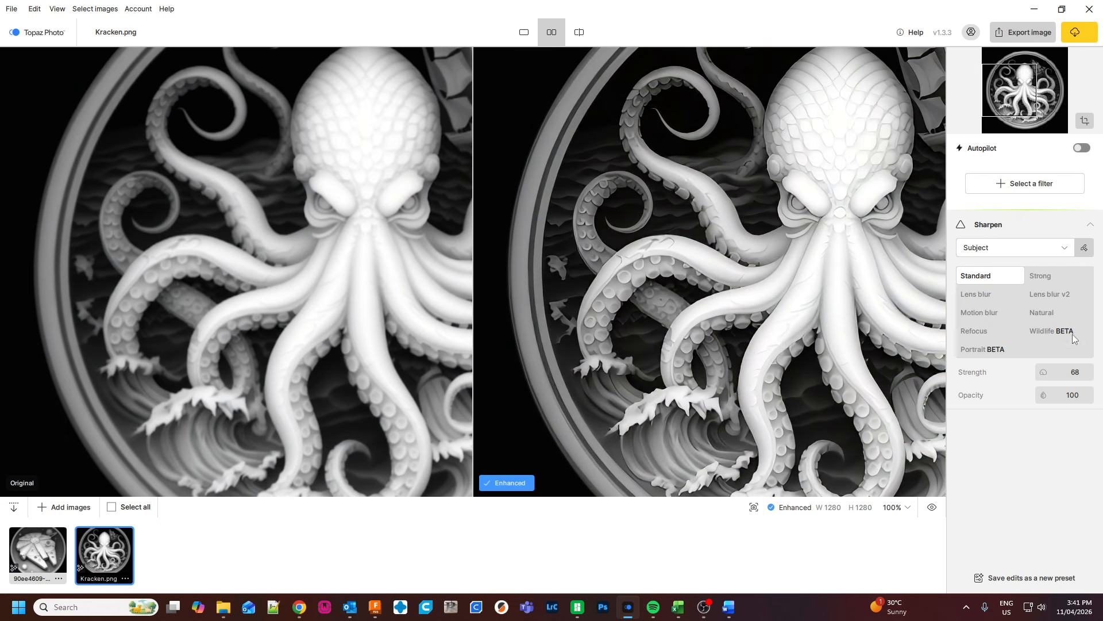
- Try the Sharpen filter on Kracken.png at a strength of 100 and set the strength back to 68
mouse_move(1042, 372)
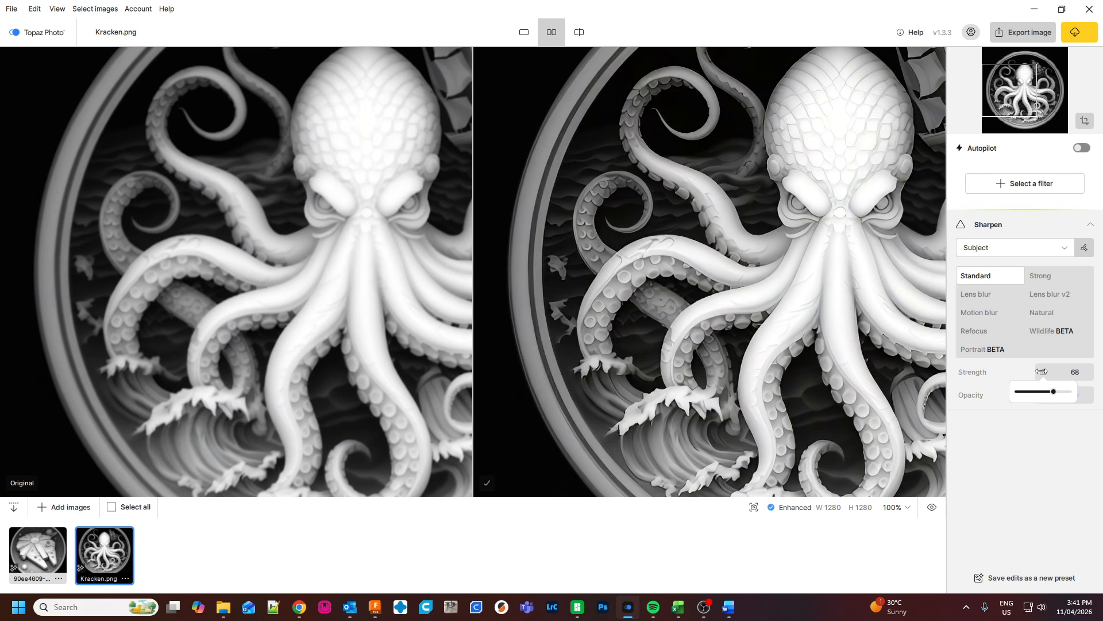
left_click_drag(1053, 391, 1084, 391)
mouse_move(1046, 371)
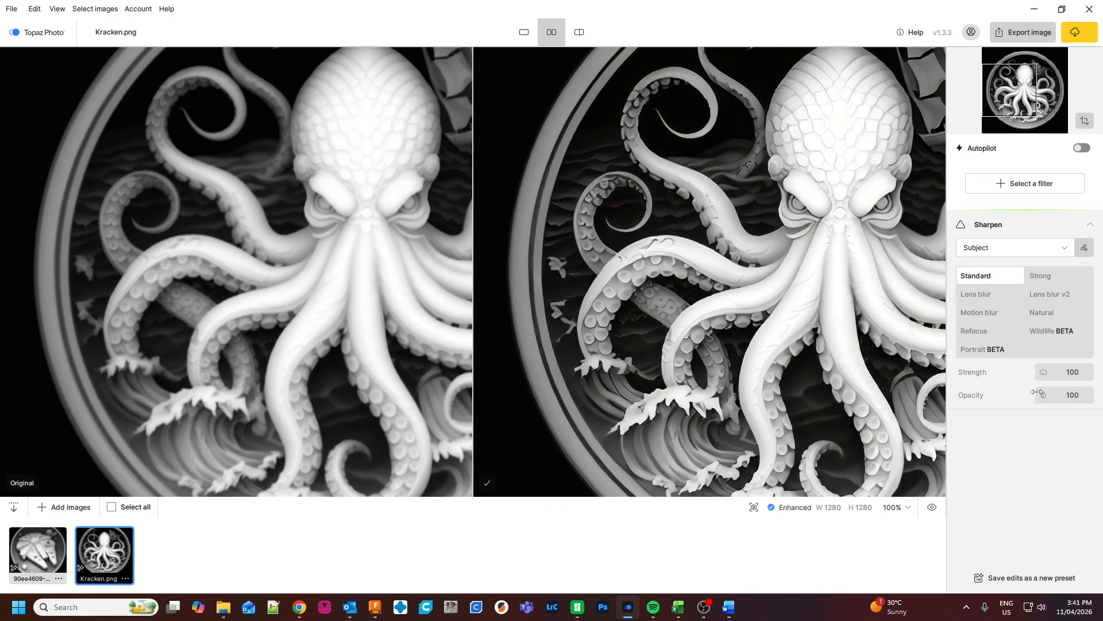
left_click_drag(1064, 391, 1041, 392)
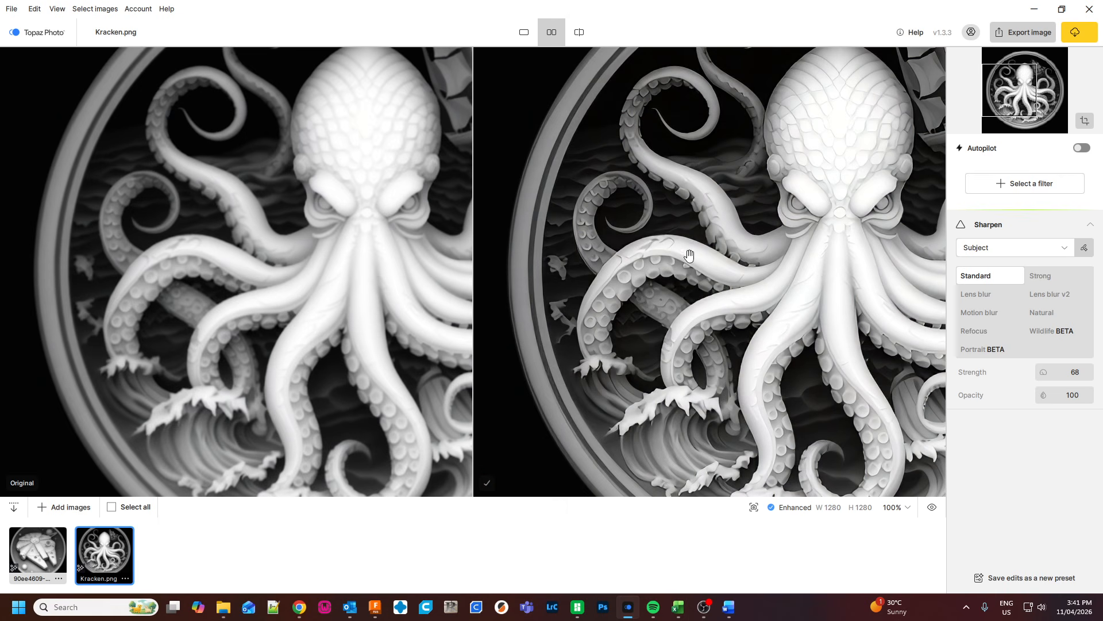
mouse_move(1046, 375)
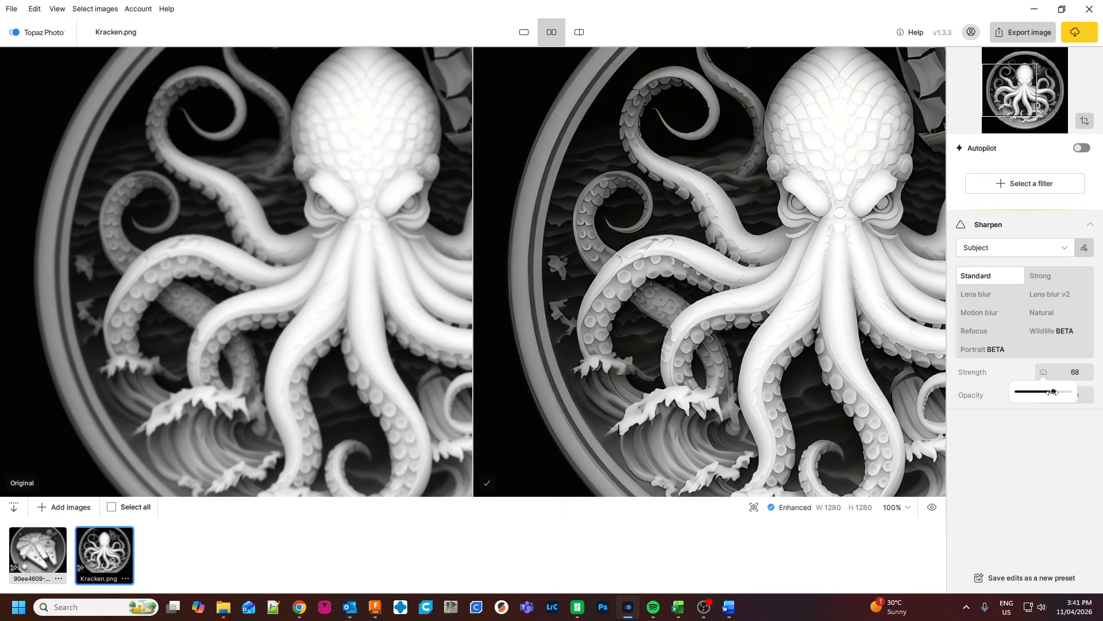